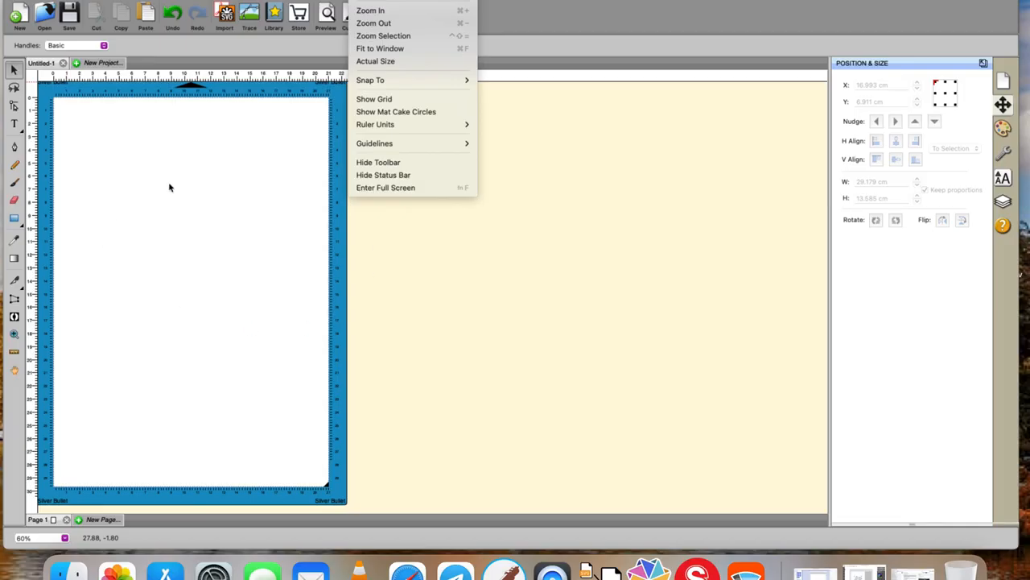
# Draw a rectangle about 13 × 10 cm in the upper left of the page with the Rectangle tool.
pyautogui.click(17, 218)
pyautogui.click(142, 200)
pyautogui.moveTo(115, 174); pyautogui.dragTo(284, 308)
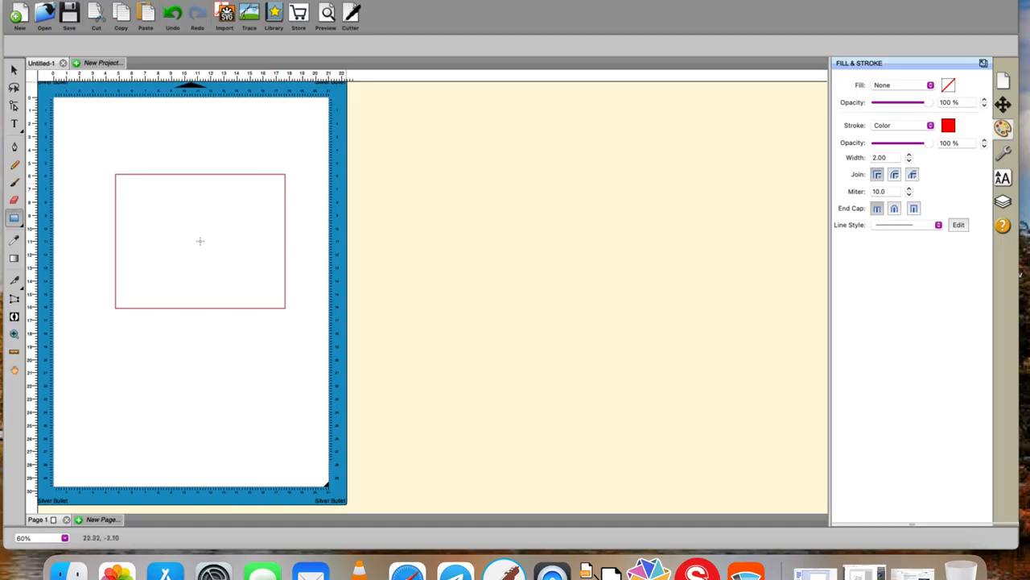
# Switch the view to actual size and scroll up to the rectangle.
pyautogui.click(358, 1)
pyautogui.click(375, 11)
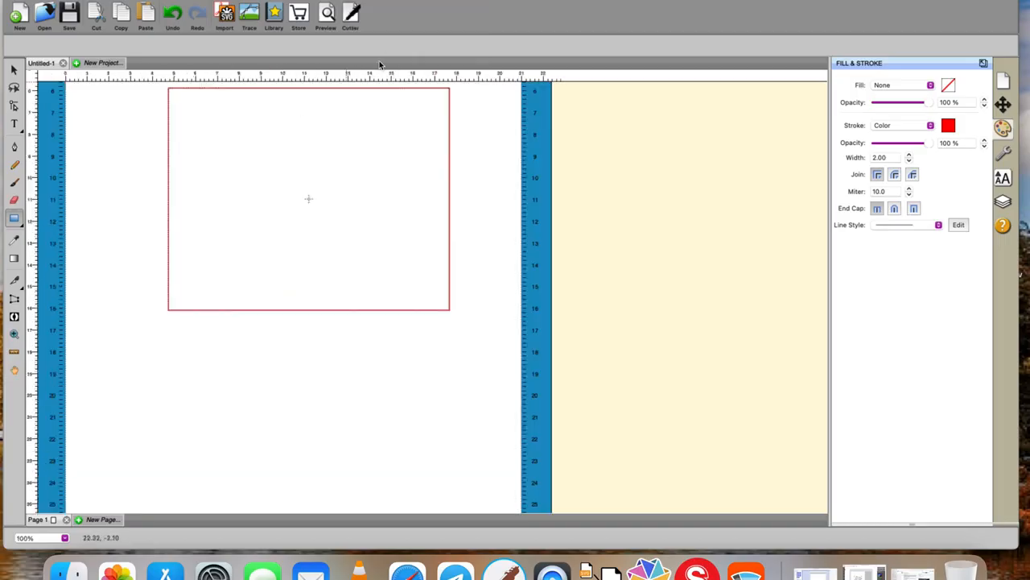
pyautogui.scroll(3, 506, 338)
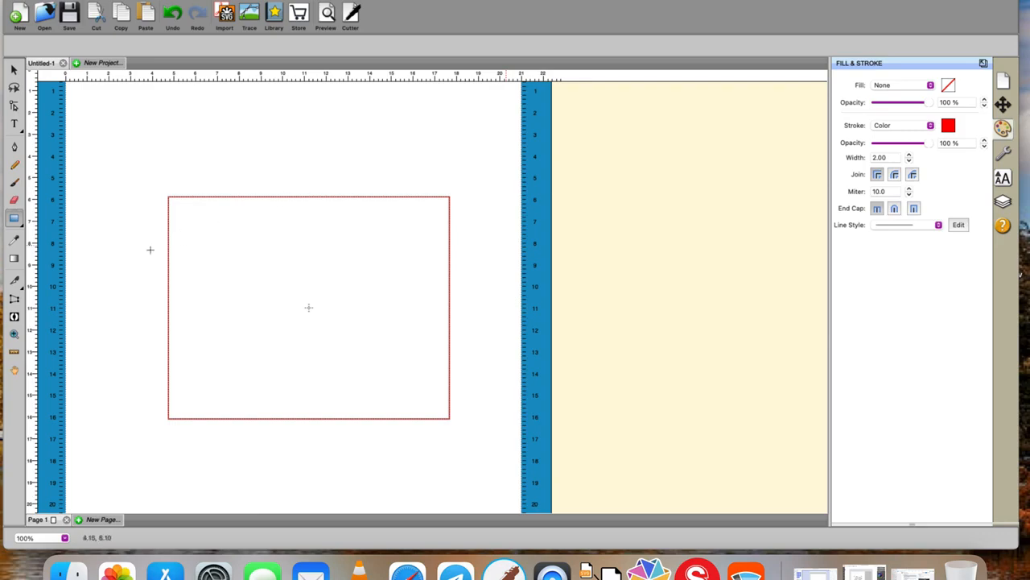
# Zoom in on the rectangle with the Zoom tool and set the zoom level to 134%.
pyautogui.click(13, 334)
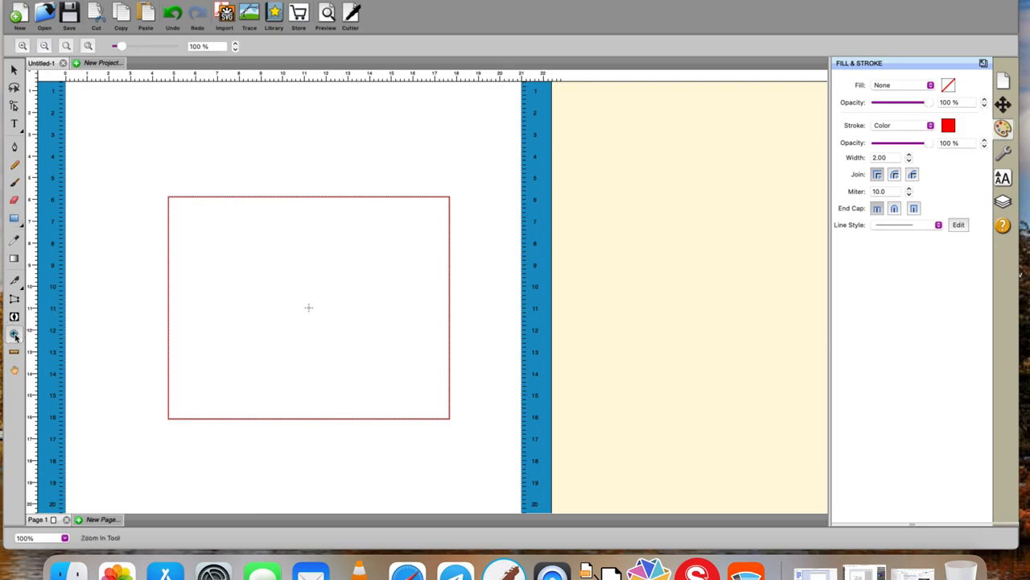
pyautogui.click(236, 44)
pyautogui.click(236, 44)
pyautogui.click(236, 44)
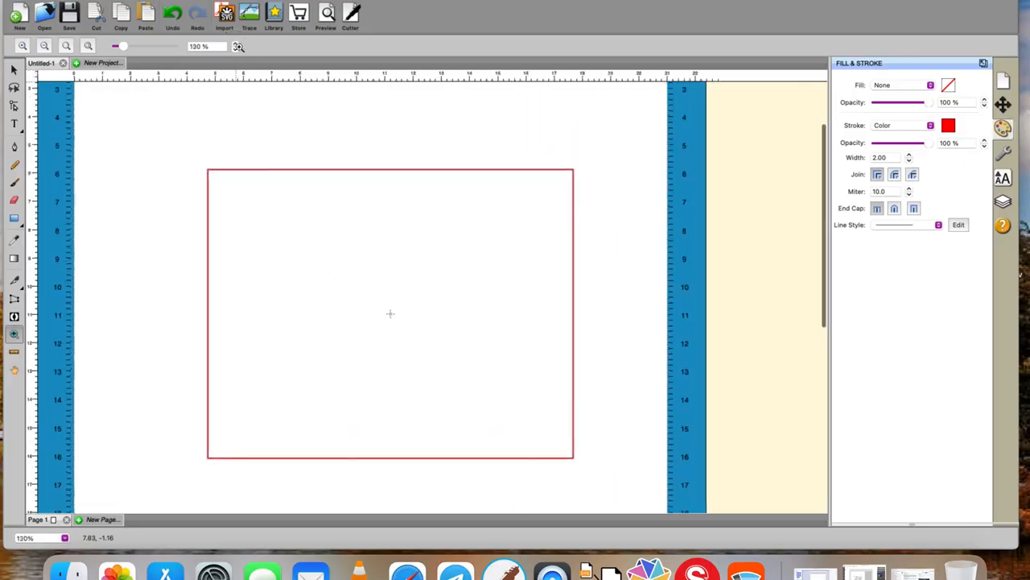
pyautogui.click(236, 44)
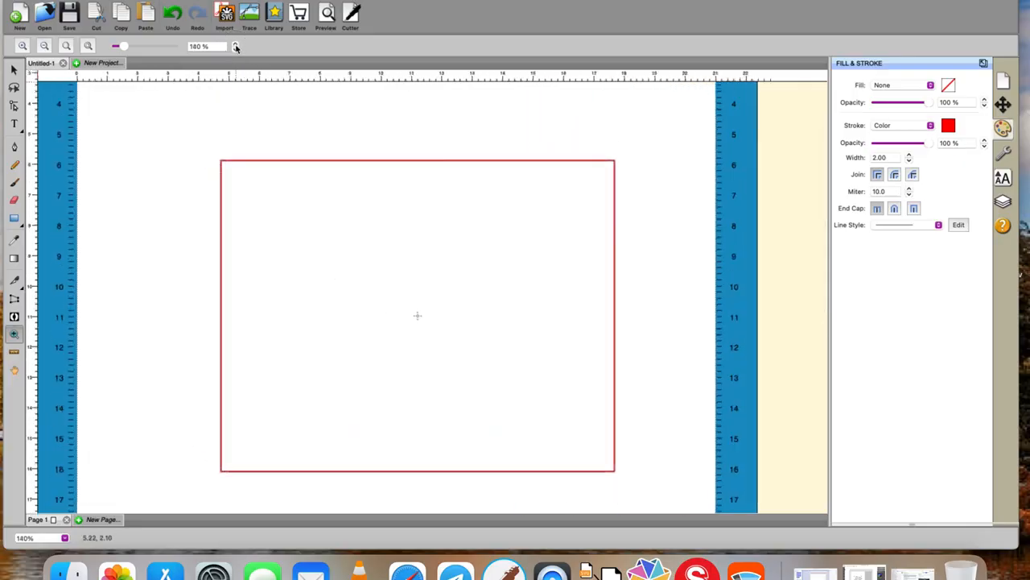
pyautogui.click(201, 46)
pyautogui.press('BackSpace')
pyautogui.write('134')
pyautogui.press('Return')
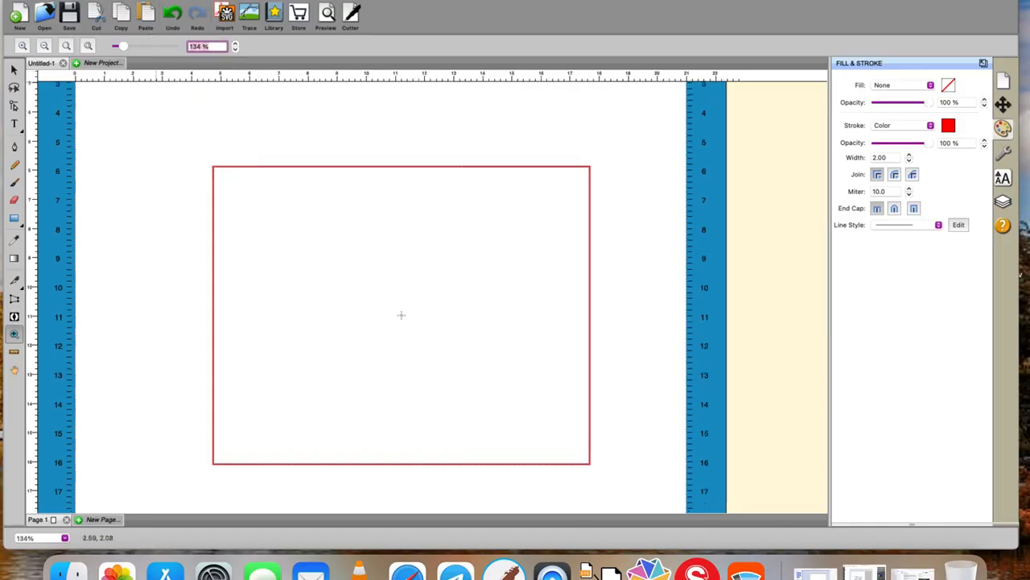
# Select the rectangle and set its width and height to 10 cm with proportions unlocked.
pyautogui.click(13, 68)
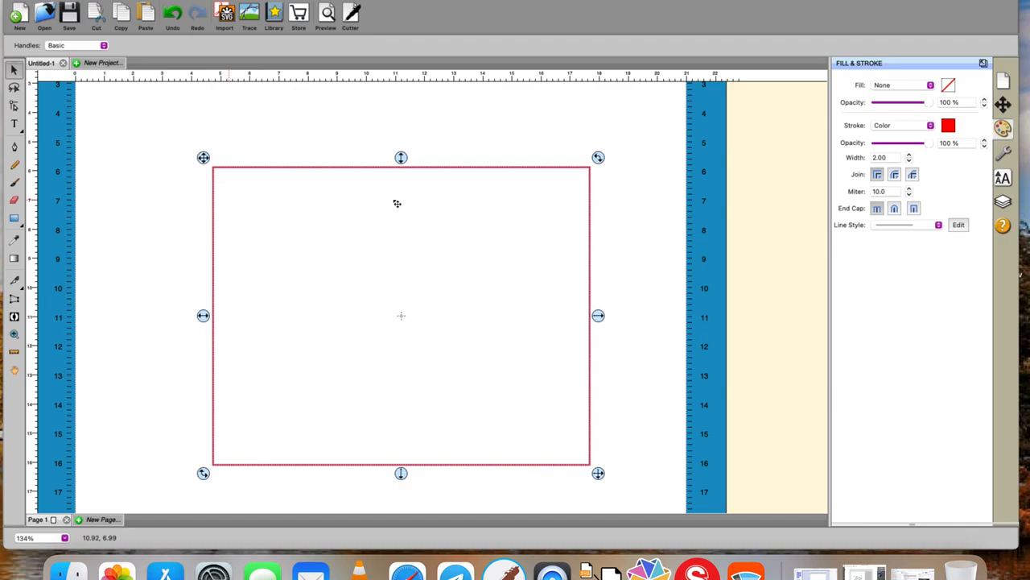
pyautogui.click(1002, 108)
pyautogui.moveTo(903, 181); pyautogui.dragTo(784, 183)
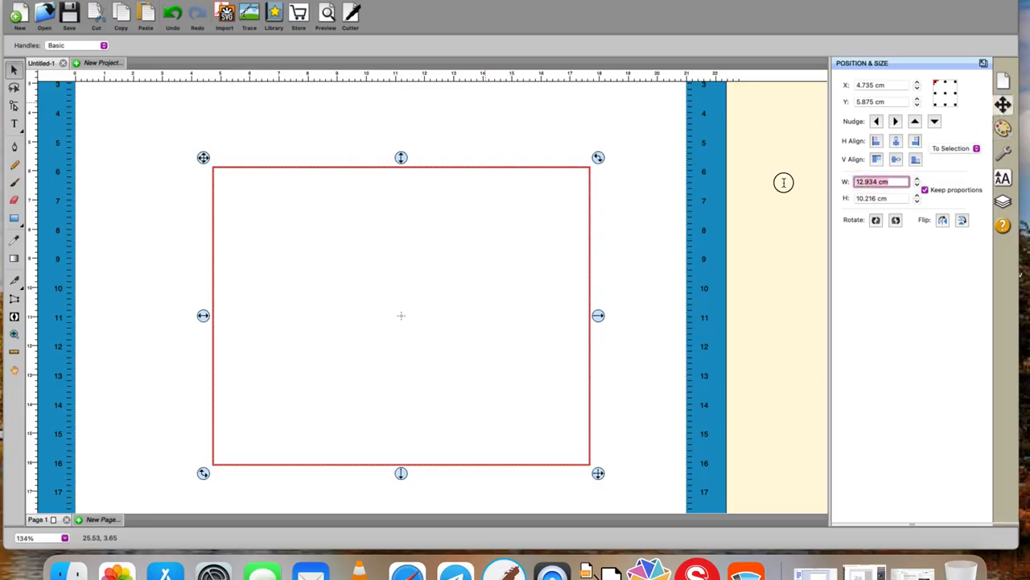
pyautogui.write('10')
pyautogui.click(925, 190)
pyautogui.press('Tab')
pyautogui.write('10')
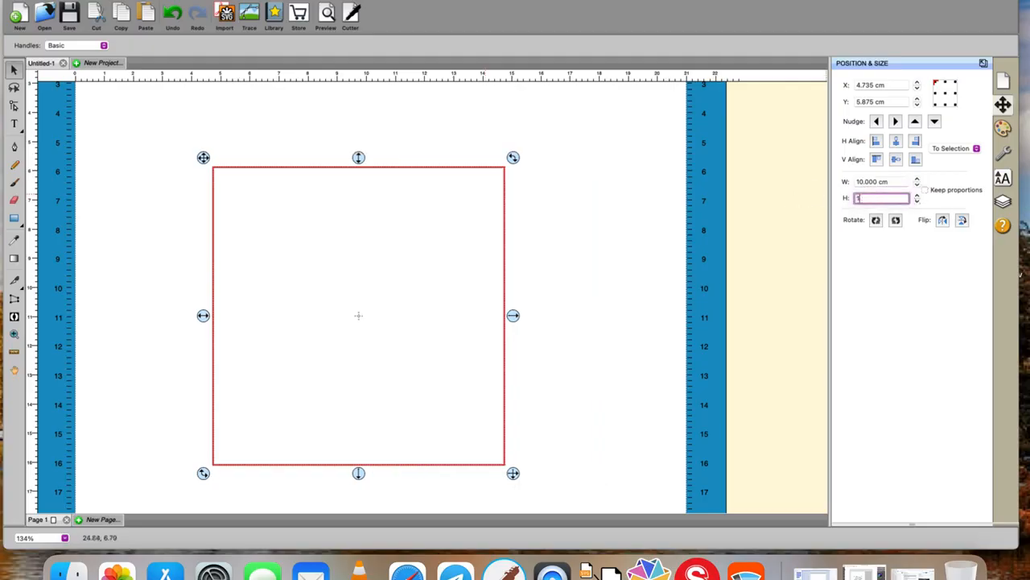
pyautogui.press('Return')
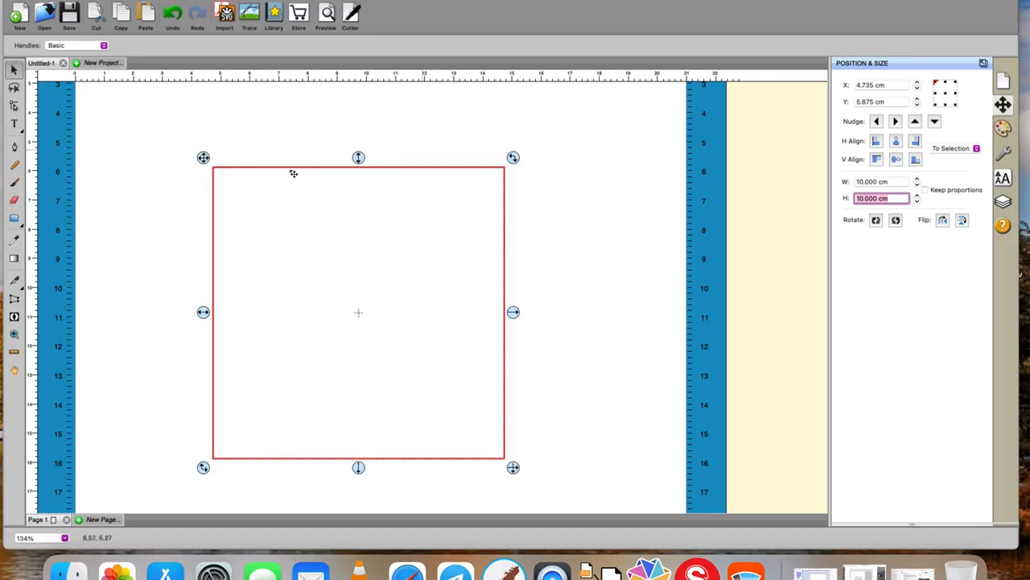
# Fit the whole page to the window.
pyautogui.click(15, 333)
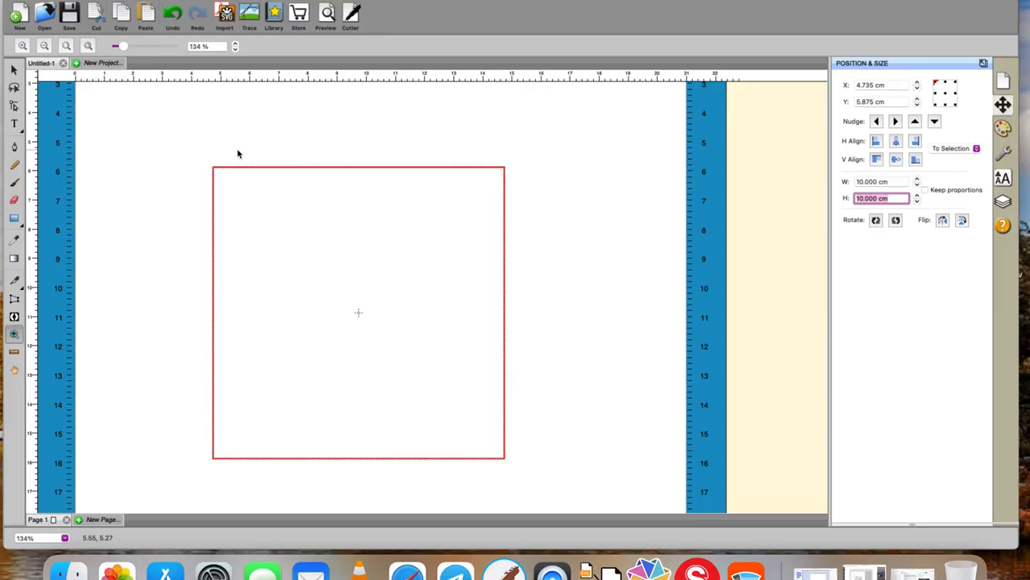
pyautogui.click(362, 0)
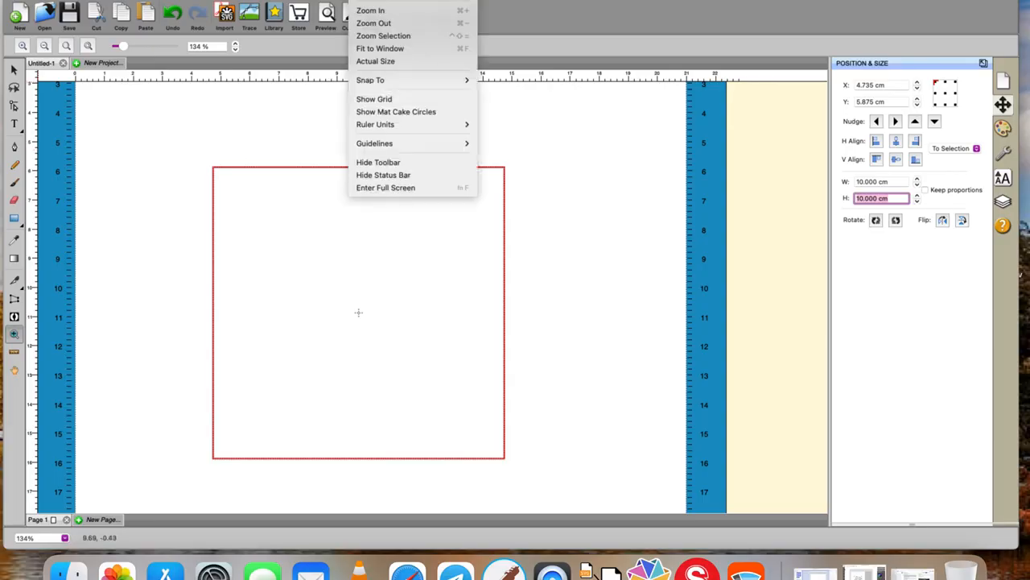
pyautogui.click(378, 50)
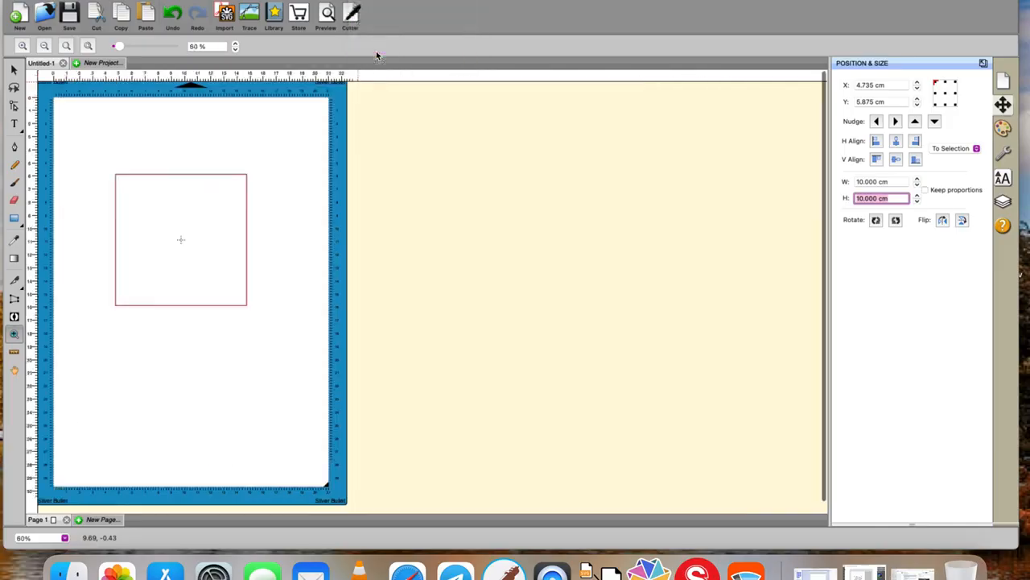
pyautogui.click(361, 0)
pyautogui.moveTo(373, 81)
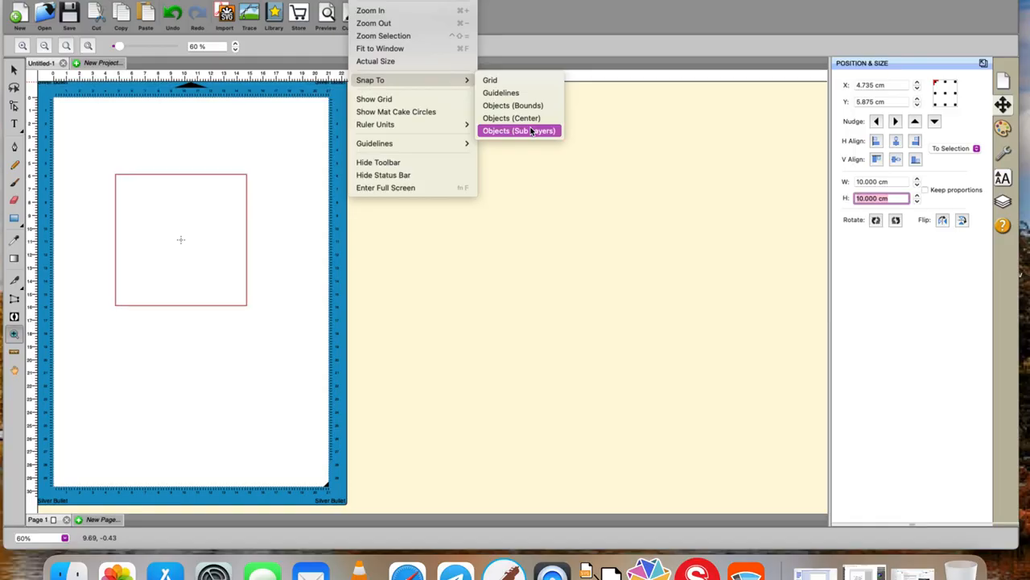
pyautogui.click(30, 164)
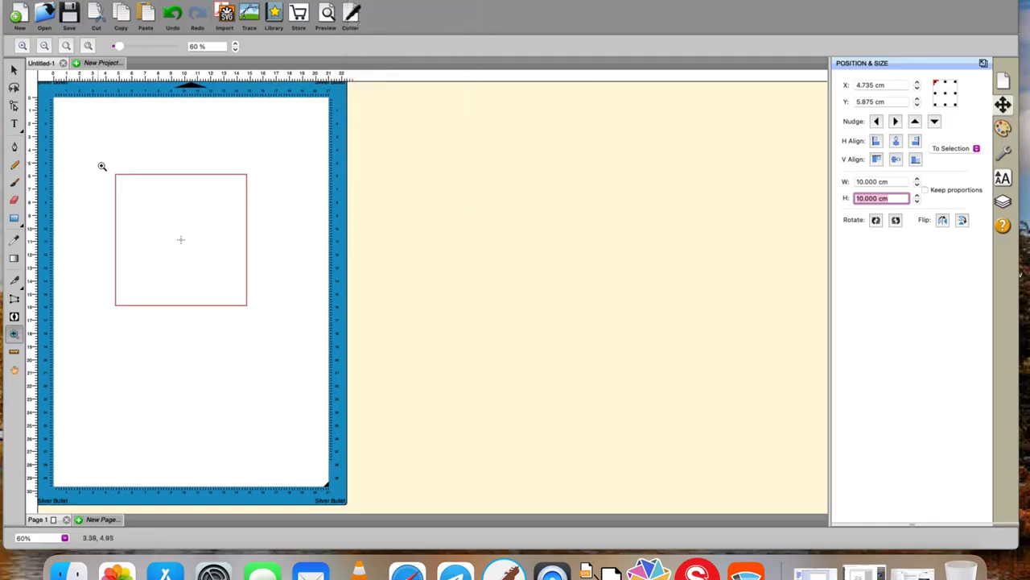
pyautogui.click(13, 71)
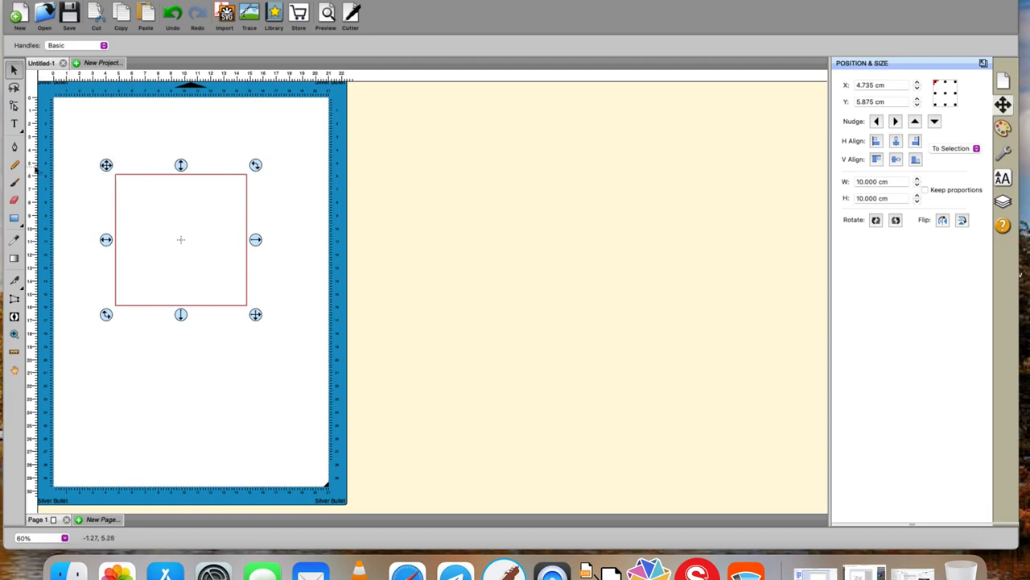
pyautogui.moveTo(32, 166); pyautogui.dragTo(32, 141)
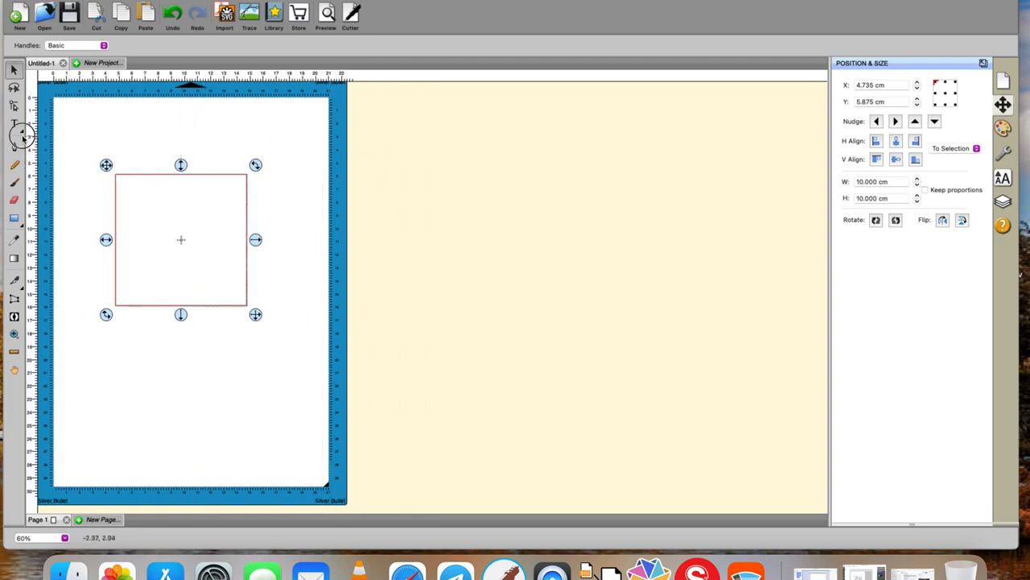
pyautogui.moveTo(145, 74); pyautogui.dragTo(184, 77)
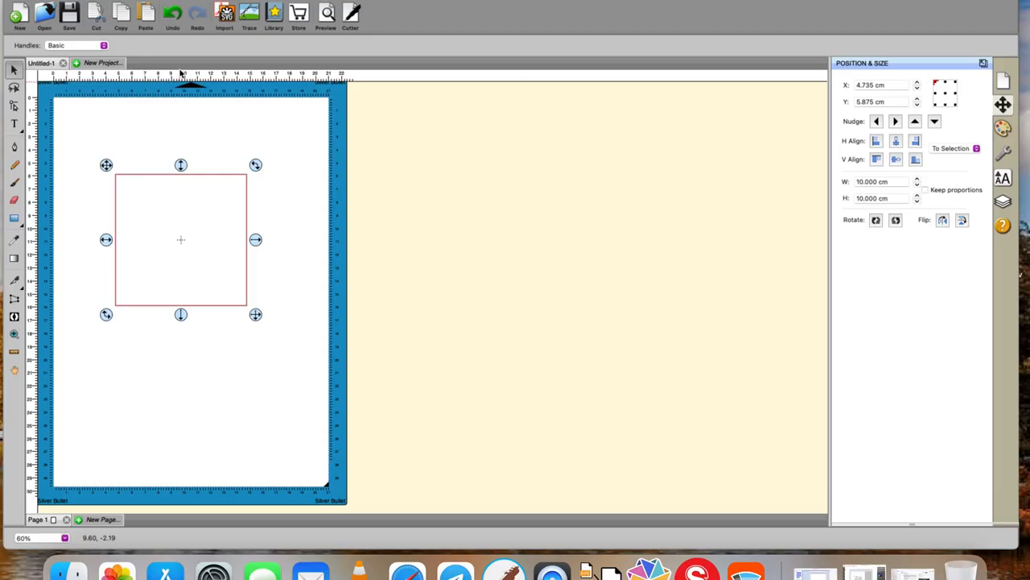
# Turn on the grid display over the page.
pyautogui.click(364, 1)
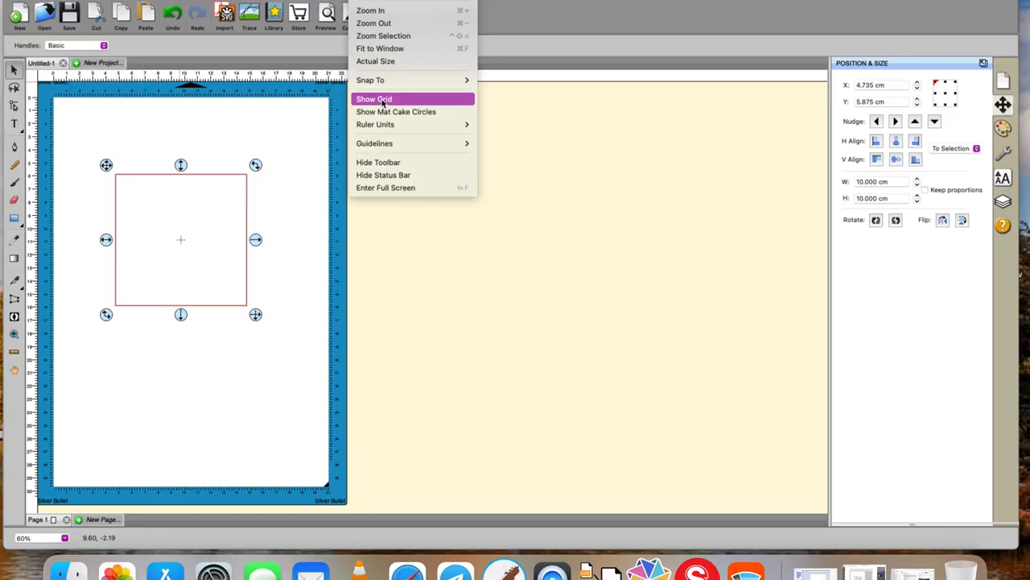
pyautogui.click(382, 100)
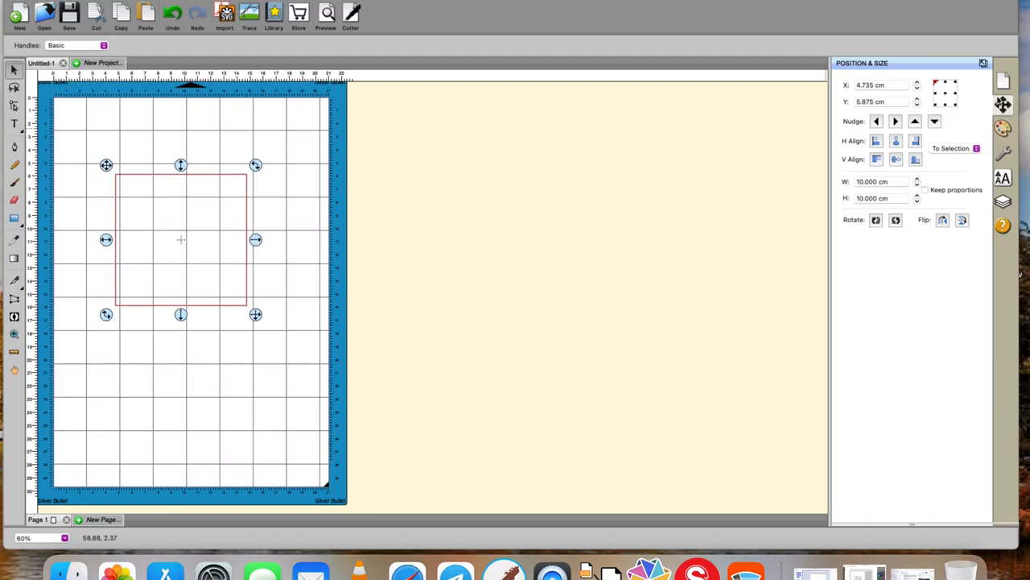
# Open the Document settings and turn the grid display off.
pyautogui.click(1002, 84)
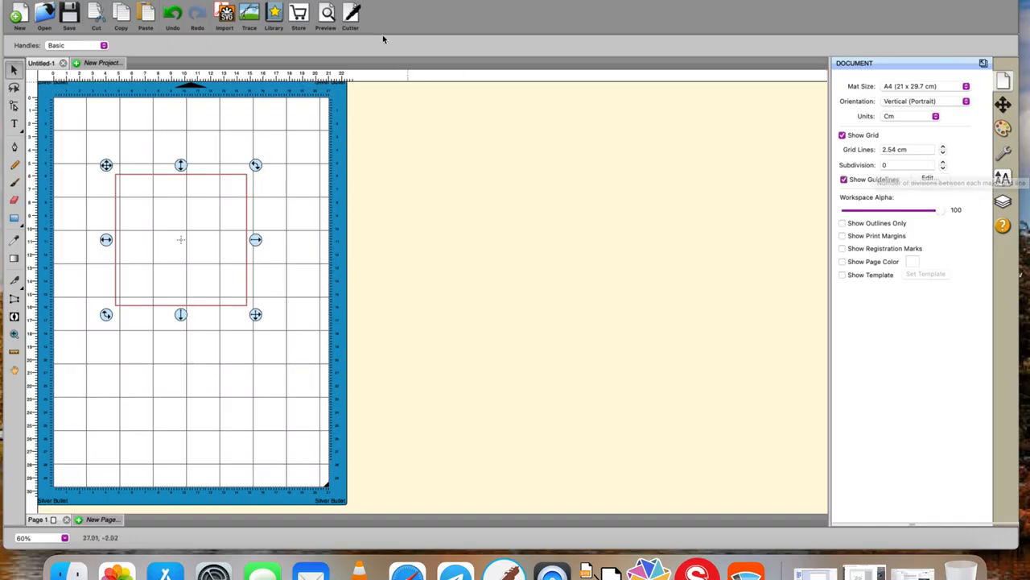
pyautogui.click(359, 0)
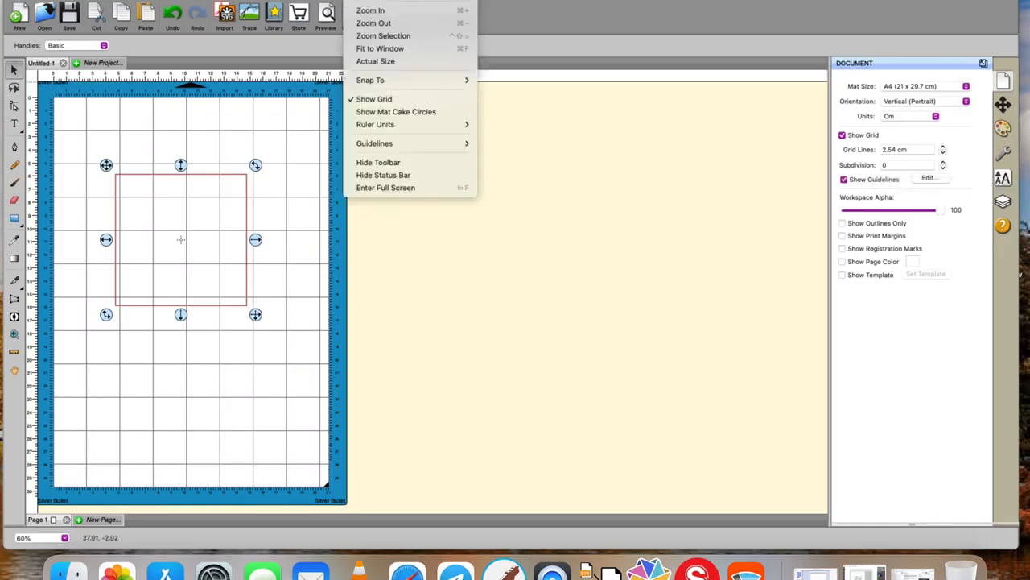
pyautogui.click(379, 100)
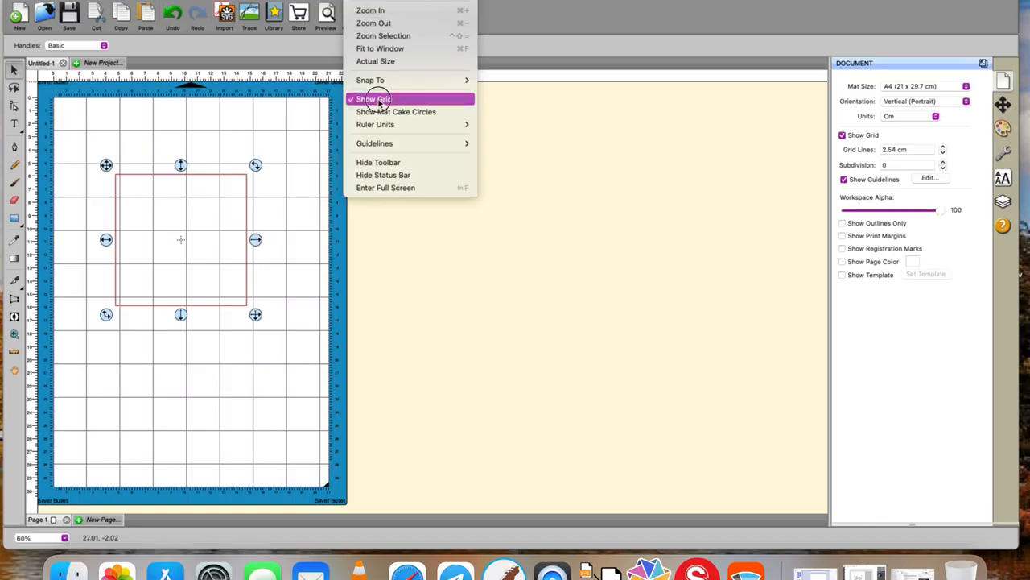
pyautogui.click(359, 1)
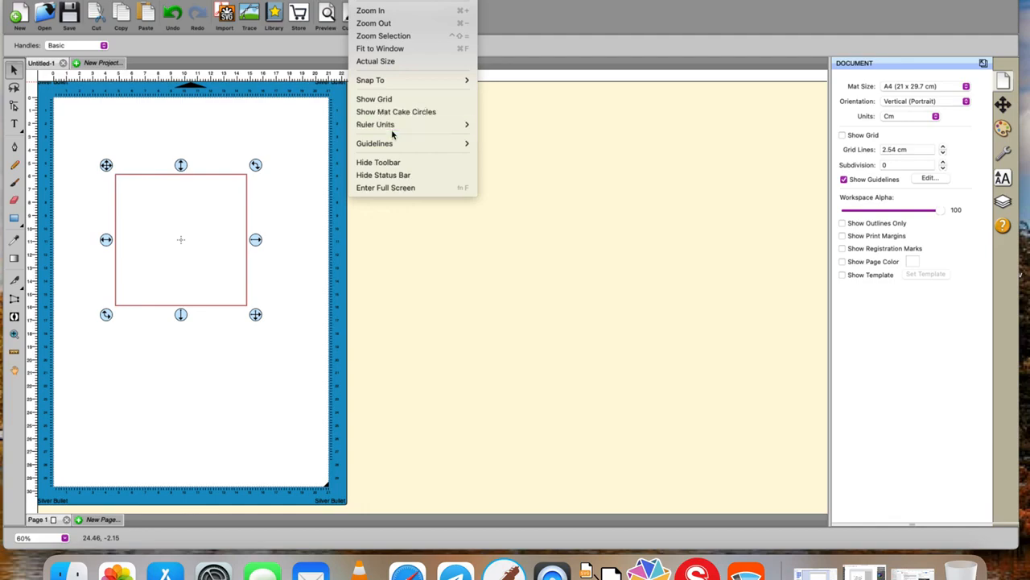
pyautogui.moveTo(392, 131)
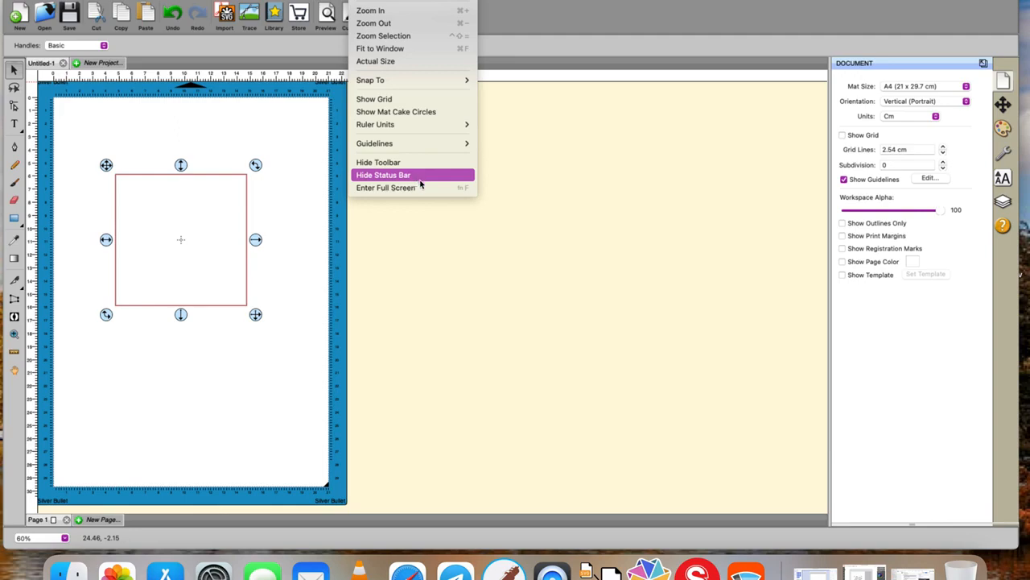
pyautogui.click(485, 310)
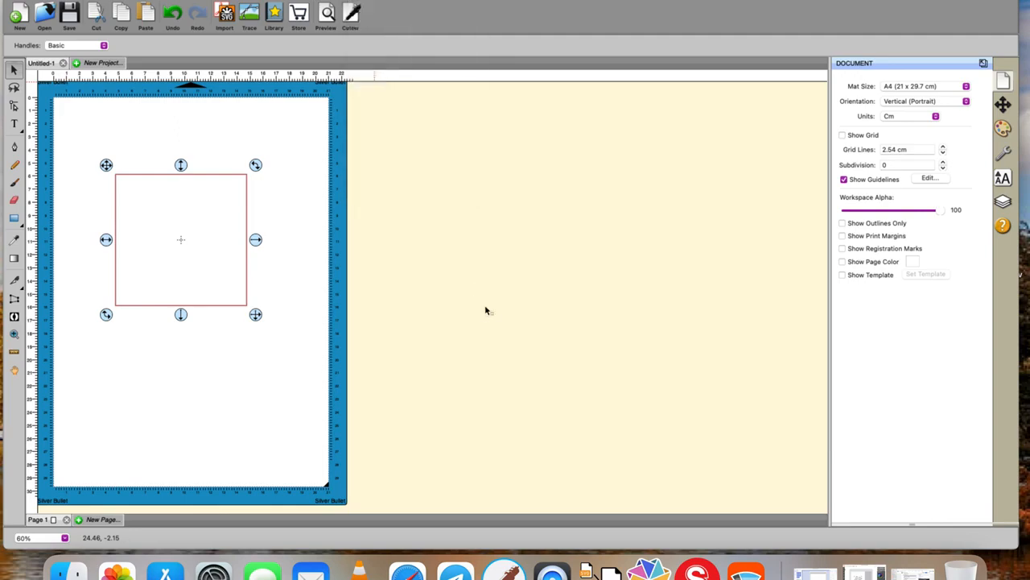